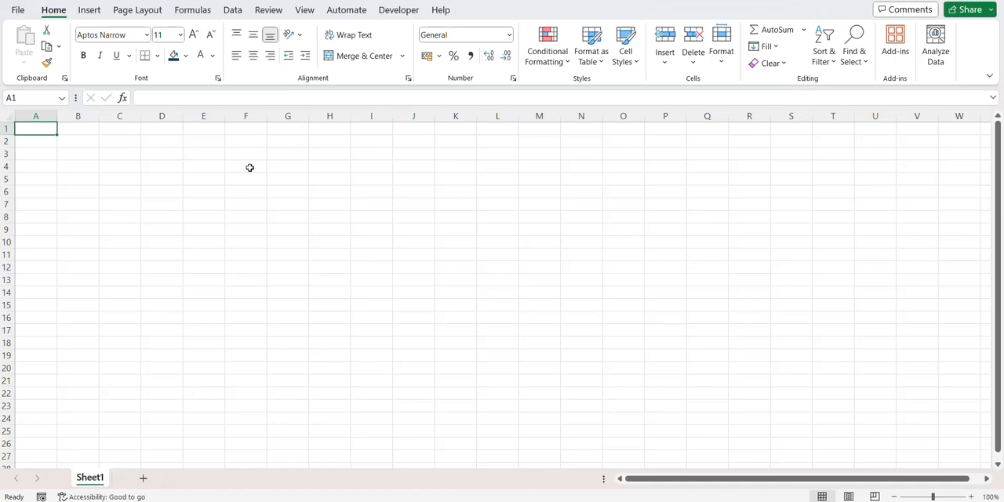
# Connect to the Sales Data folder inside PQ as a folder data source and open its file list for transformation in Power Query Editor
pyautogui.hotkey('alt', 'Tab')
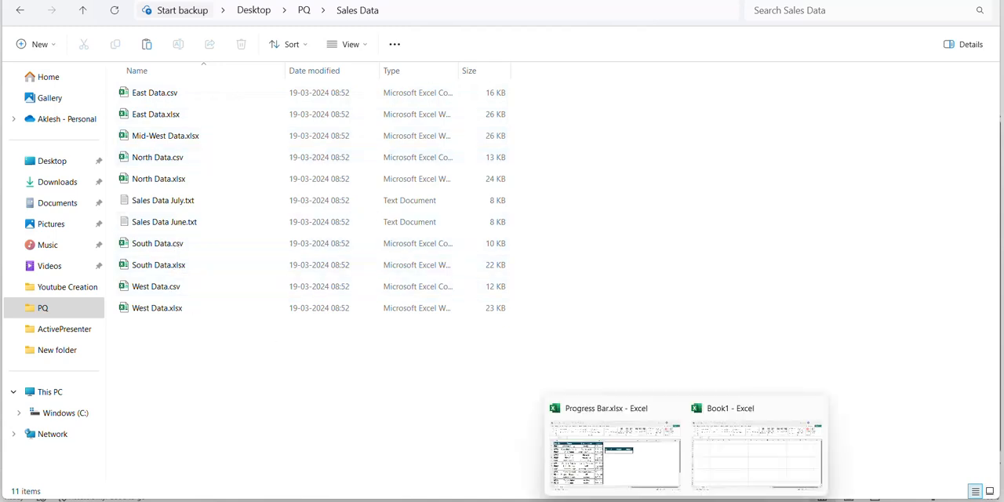
pyautogui.click(758, 445)
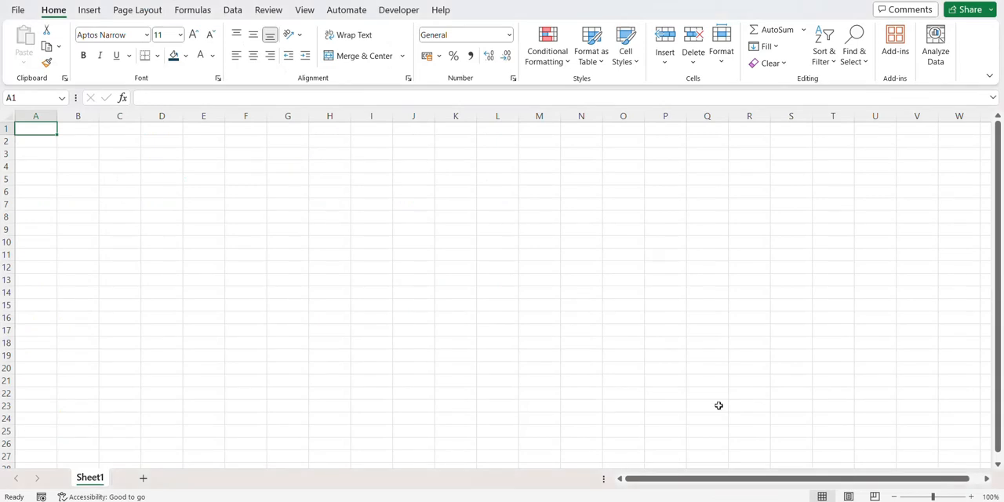
pyautogui.click(233, 11)
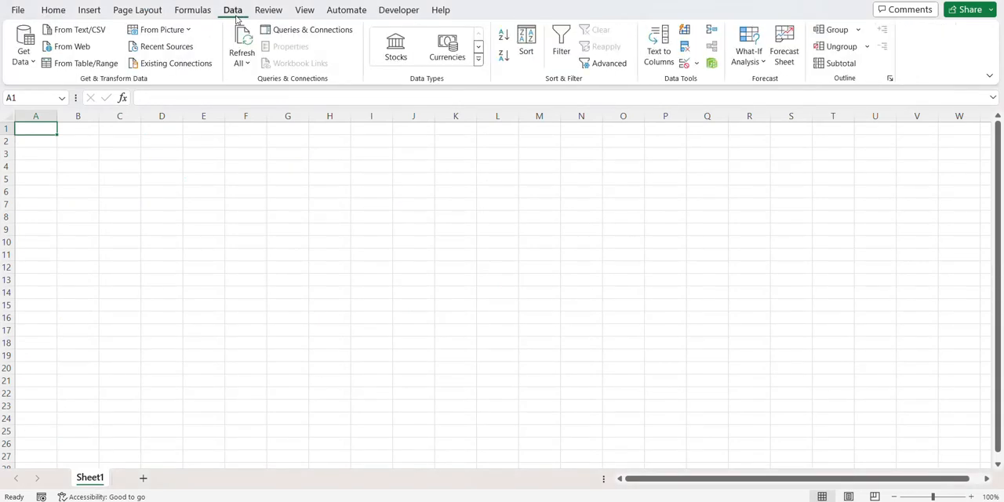
pyautogui.click(23, 55)
pyautogui.moveTo(52, 83)
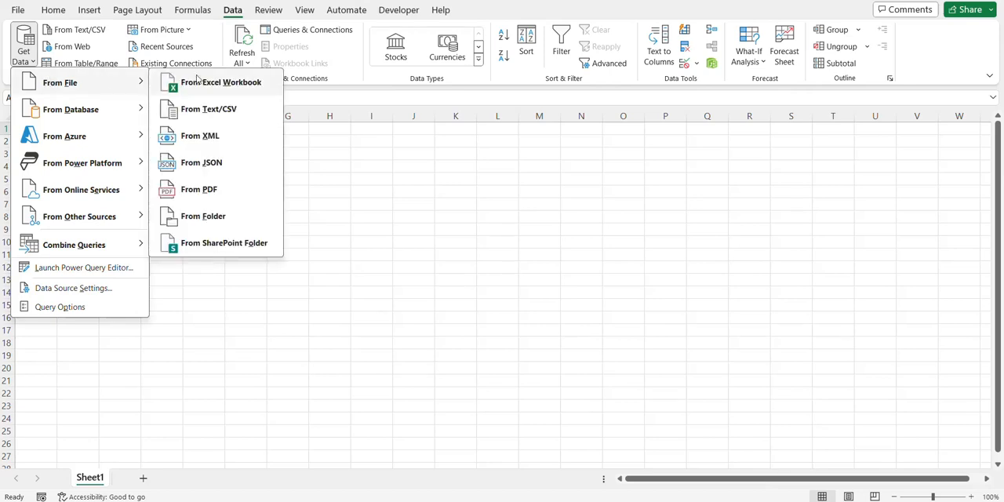
pyautogui.click(193, 217)
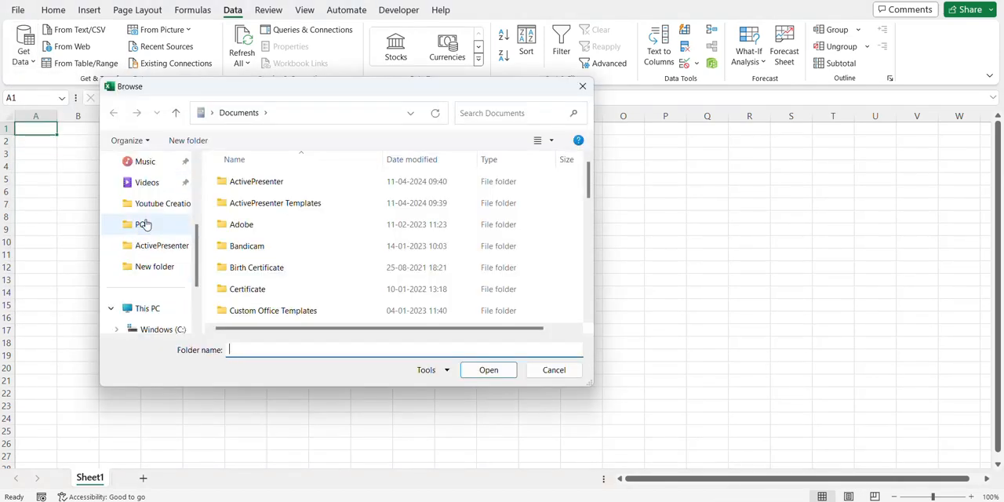
pyautogui.click(143, 224)
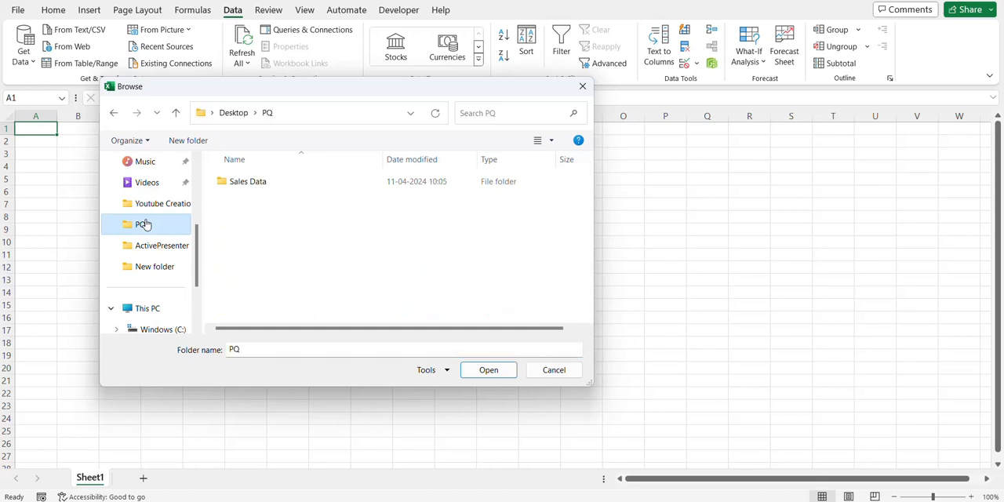
pyautogui.click(276, 193)
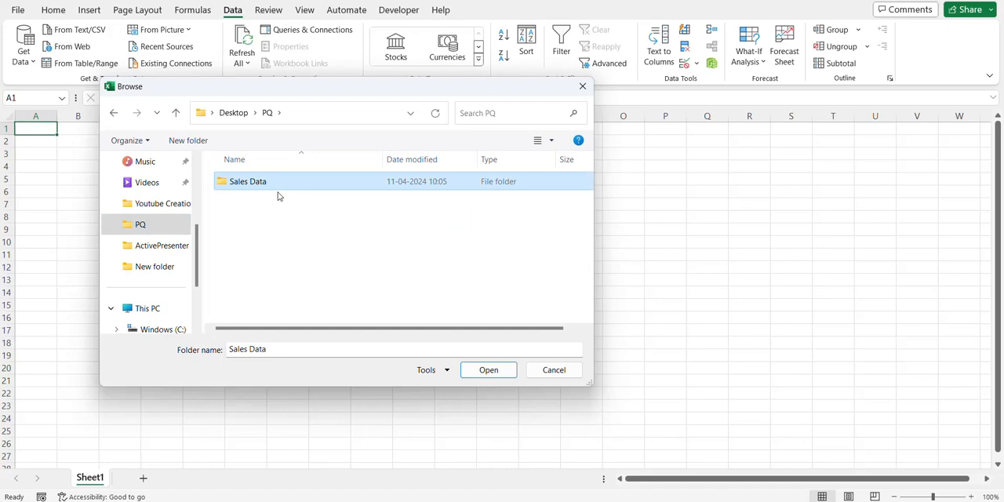
pyautogui.click(491, 369)
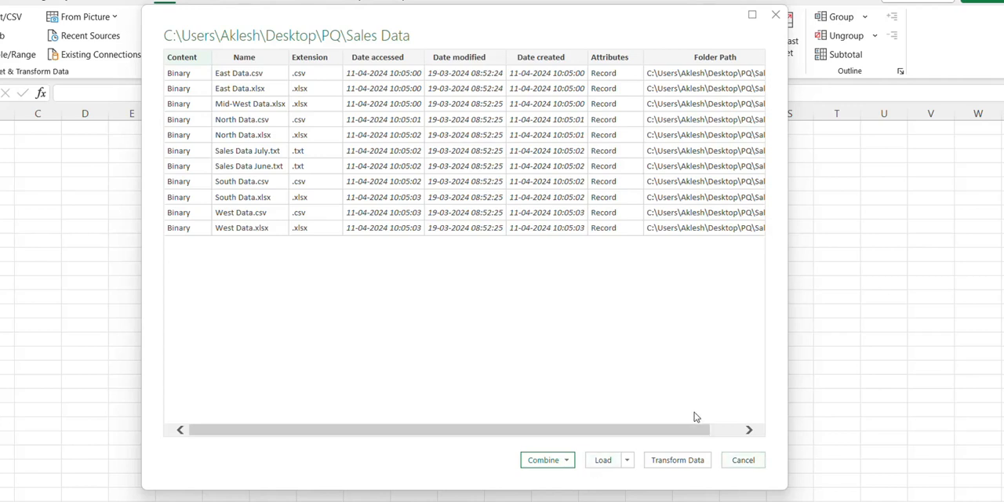
pyautogui.click(678, 461)
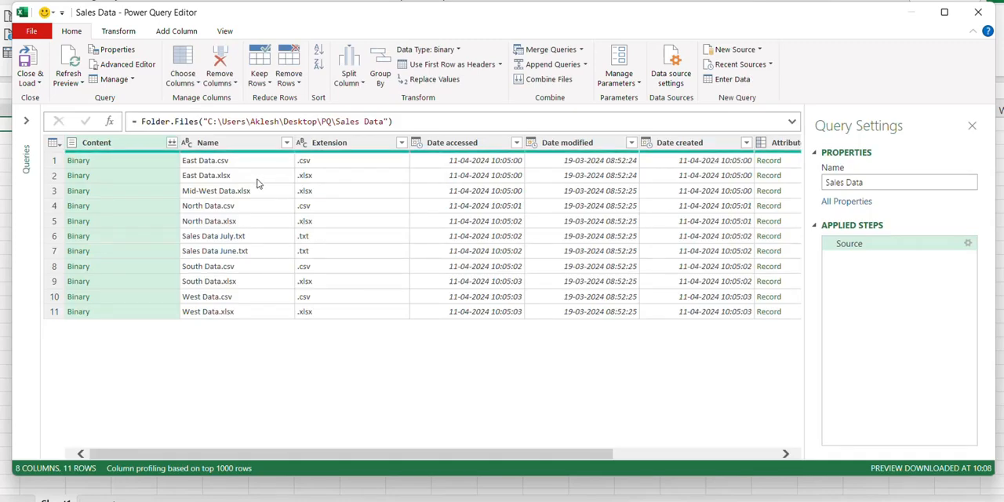
# Filter the Name column to keep only the files matching ".csv"
pyautogui.click(287, 143)
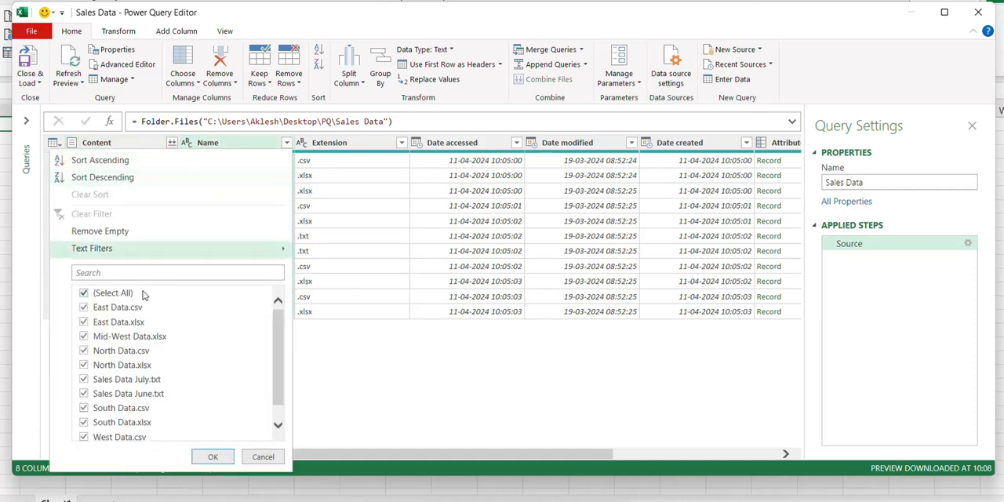
pyautogui.click(114, 273)
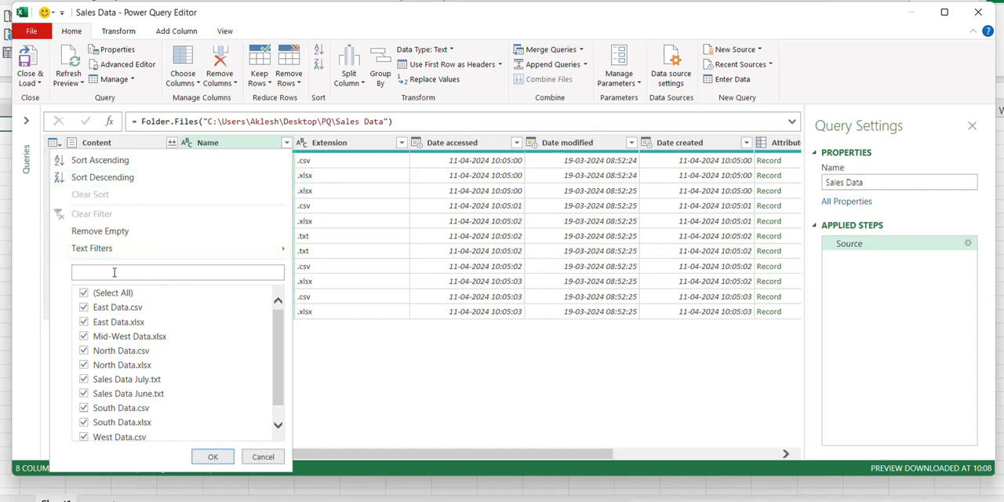
pyautogui.write('.csv')
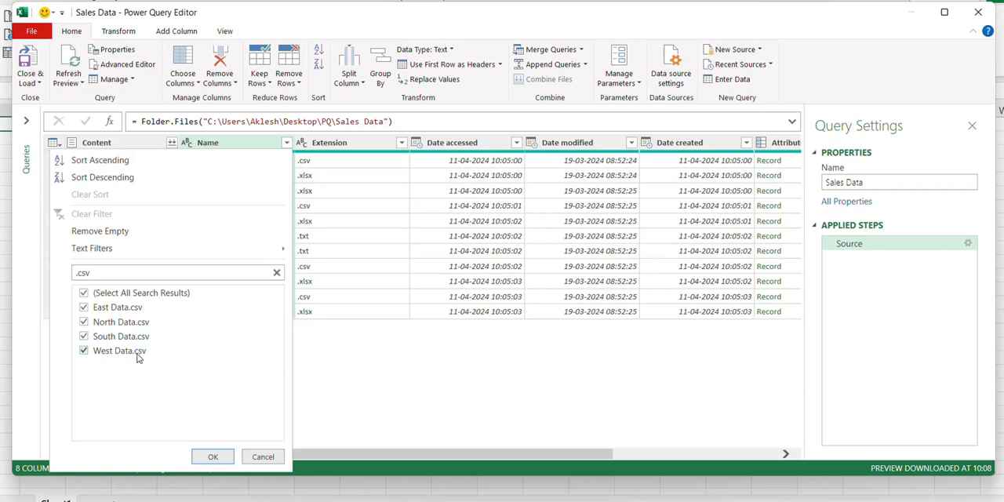
pyautogui.click(214, 457)
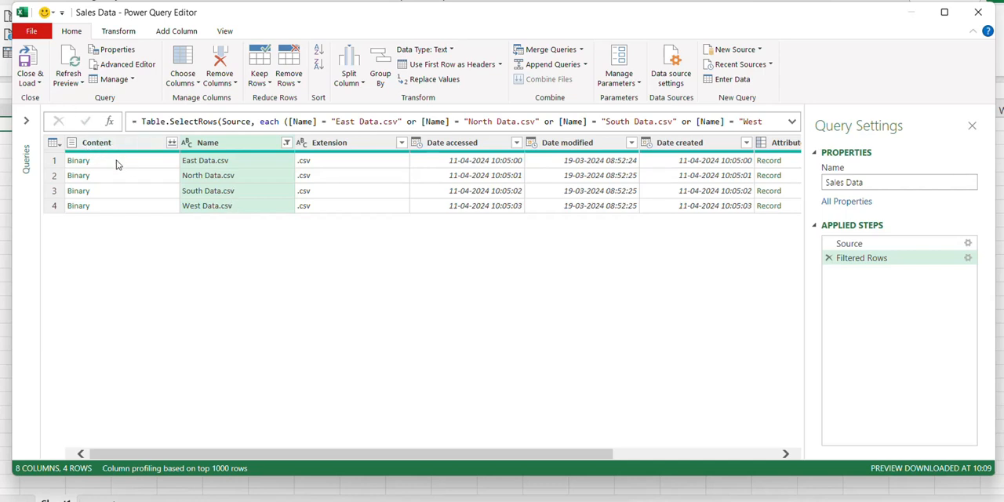
# Combine the filtered CSV files from the Content column, keeping the first file as sample and Comma as delimiter
pyautogui.click(153, 163)
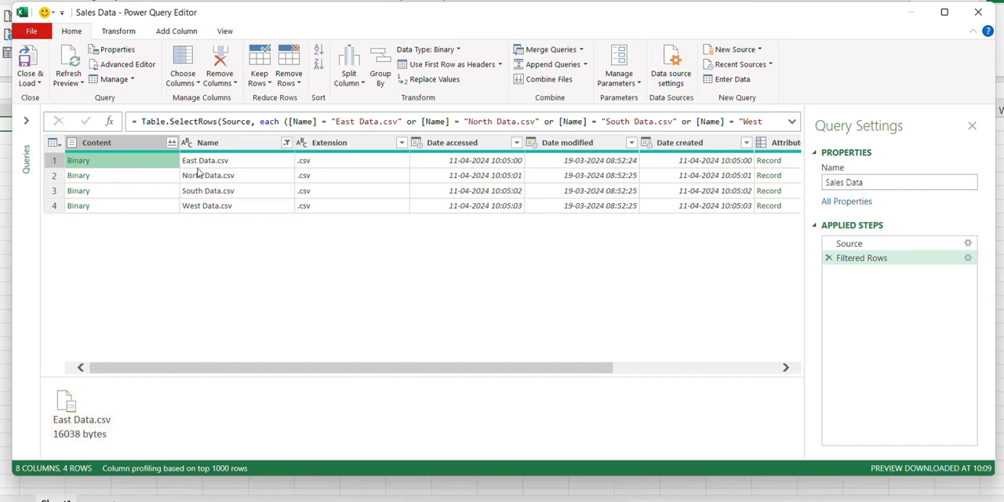
pyautogui.click(131, 178)
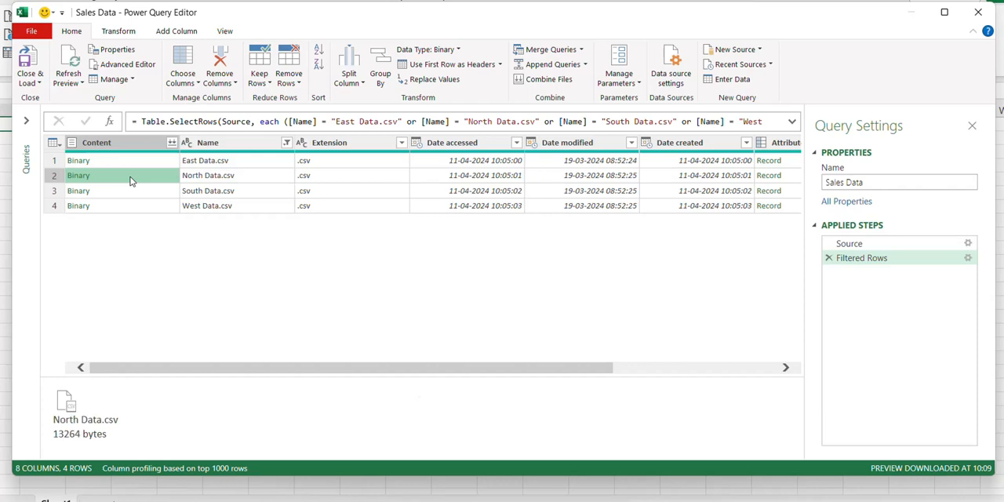
pyautogui.click(128, 192)
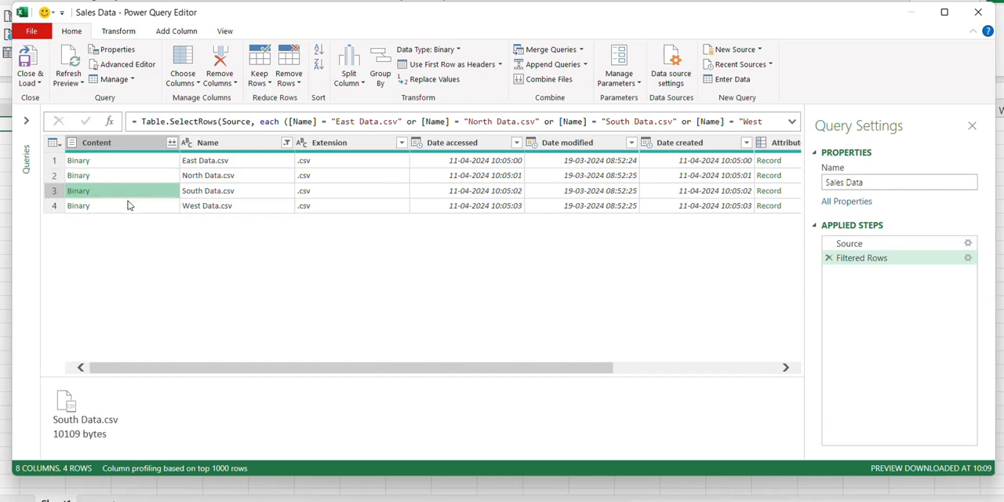
pyautogui.click(129, 209)
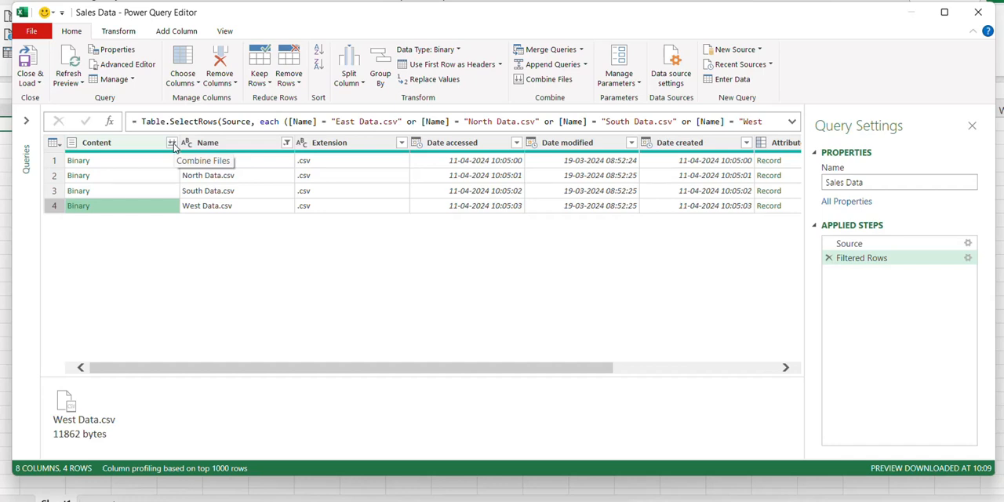
pyautogui.click(172, 143)
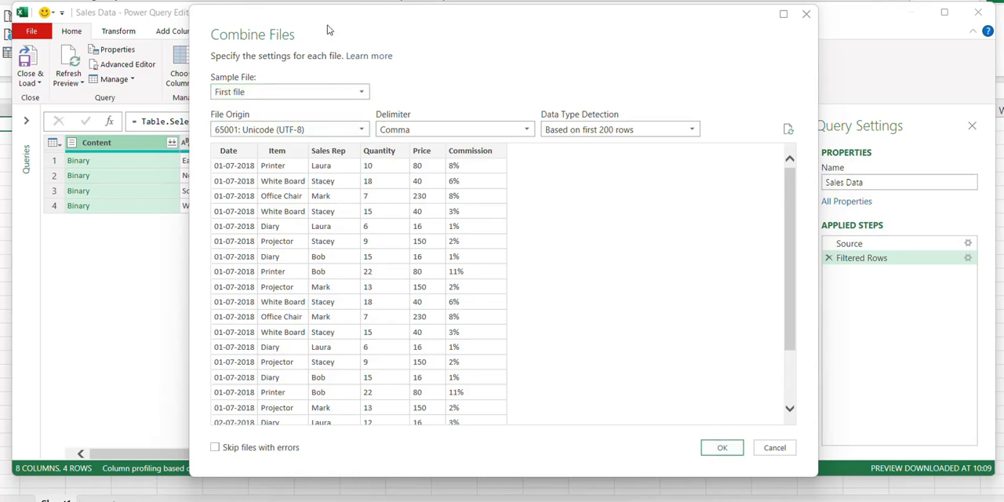
pyautogui.moveTo(328, 29); pyautogui.dragTo(503, 6)
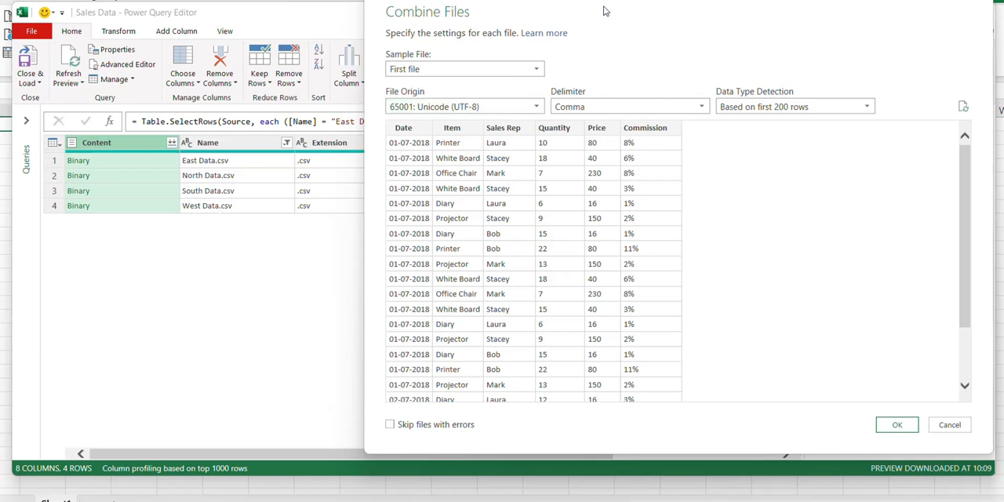
pyautogui.moveTo(604, 11); pyautogui.dragTo(555, 21)
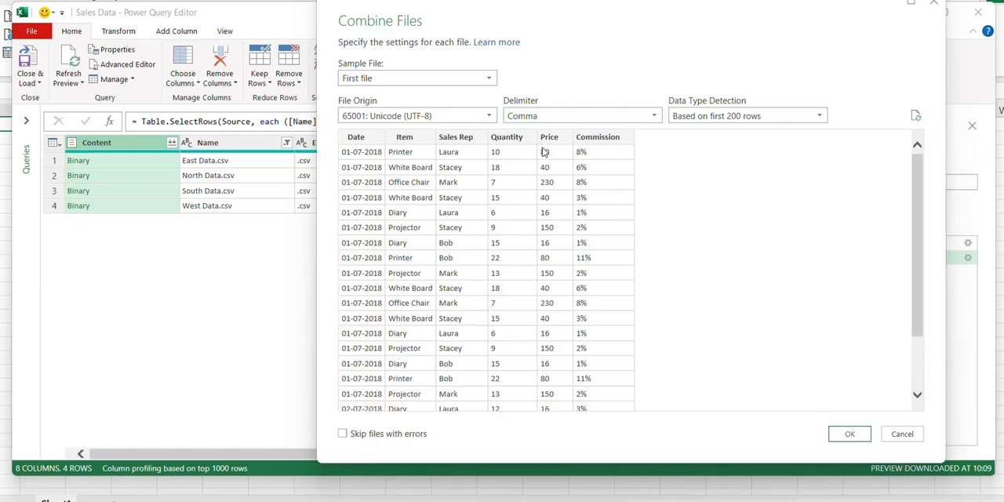
pyautogui.click(852, 434)
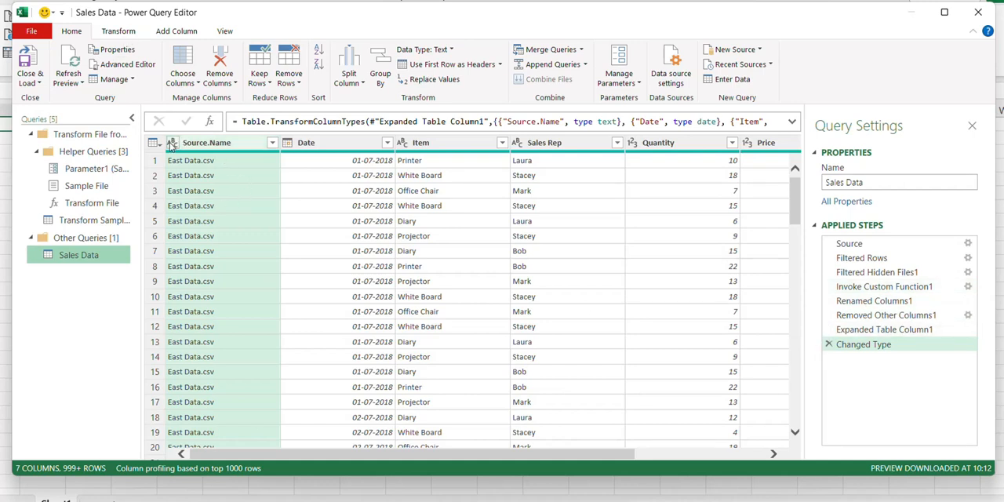
# Review the columns of the combined table and rename the Source.Name column as Name
pyautogui.click(118, 32)
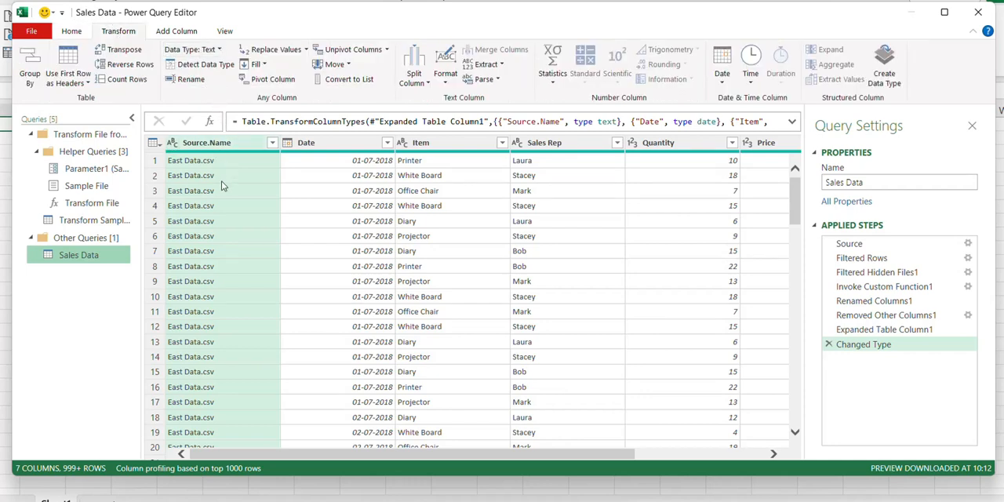
pyautogui.click(348, 146)
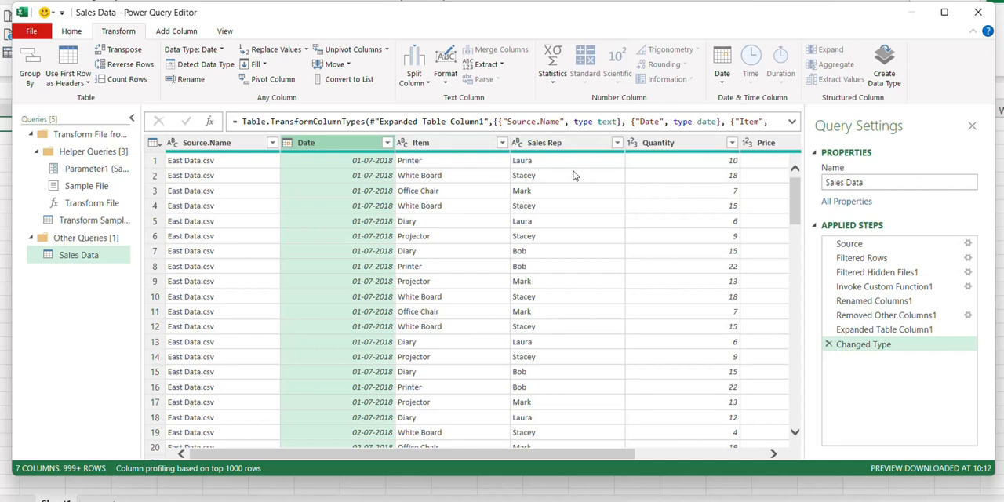
pyautogui.hscroll(3, 573, 176)
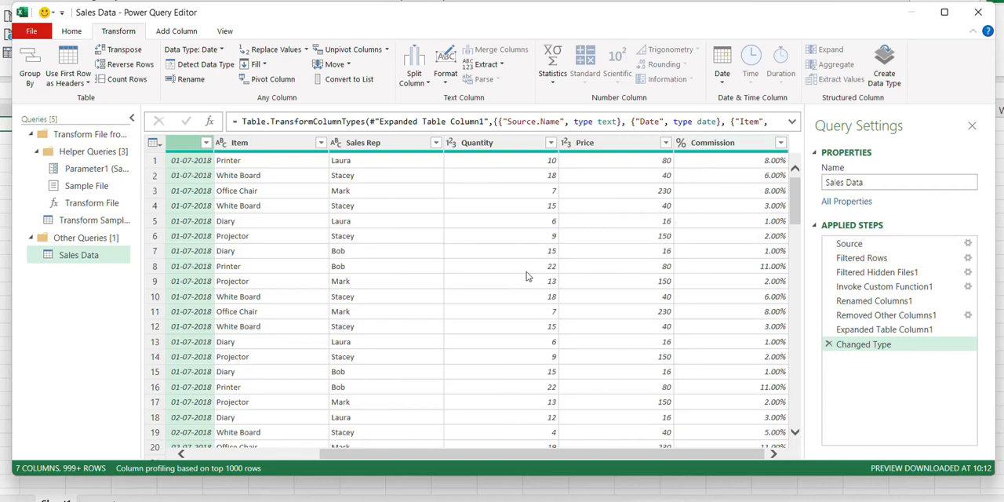
pyautogui.hscroll(-3, 224, 224)
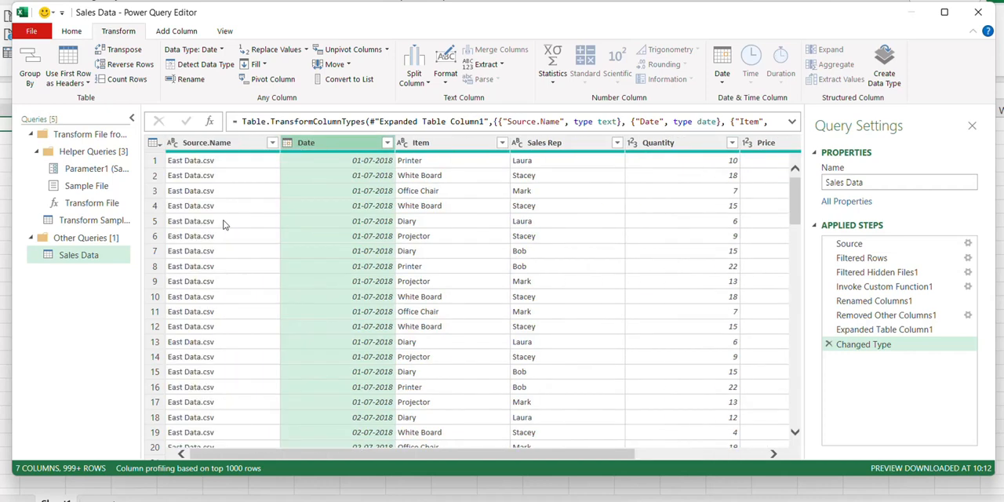
pyautogui.doubleClick(205, 143)
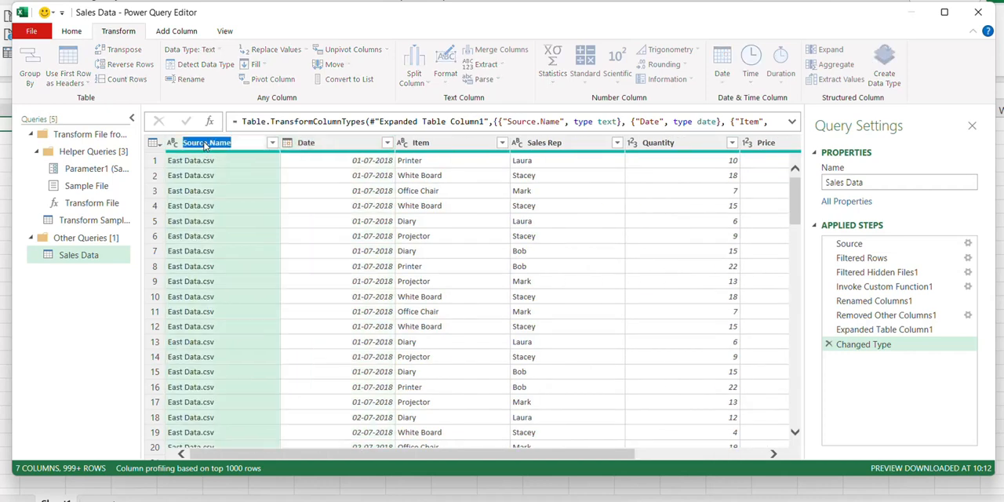
pyautogui.write('Name')
pyautogui.press('Return')
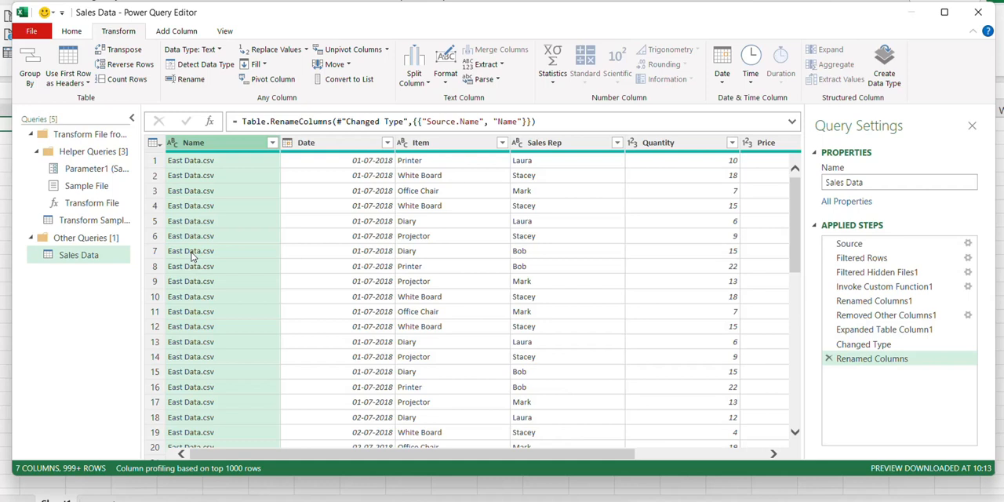
# Replace the text "Data.csv" with an empty value throughout the Name column
pyautogui.rightClick(209, 148)
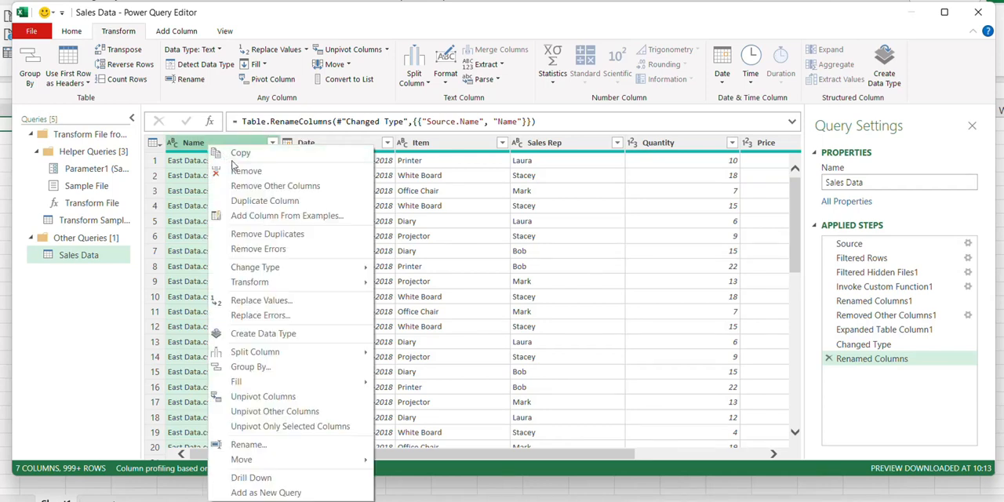
pyautogui.click(262, 301)
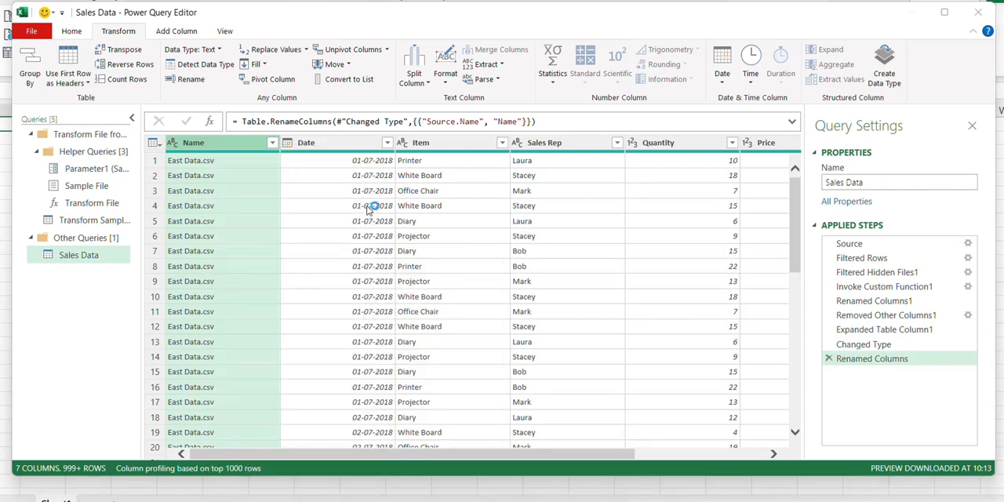
pyautogui.write('Da')
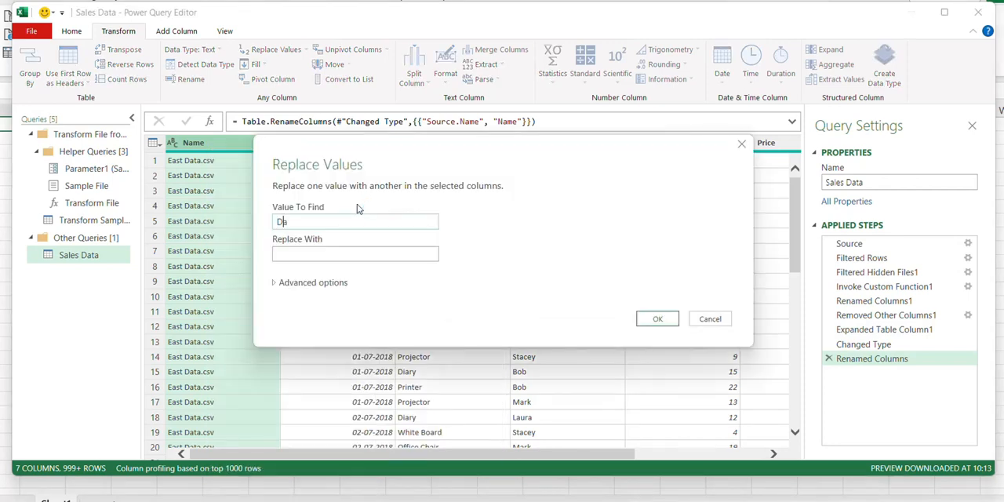
pyautogui.write('ta.csv')
pyautogui.click(337, 254)
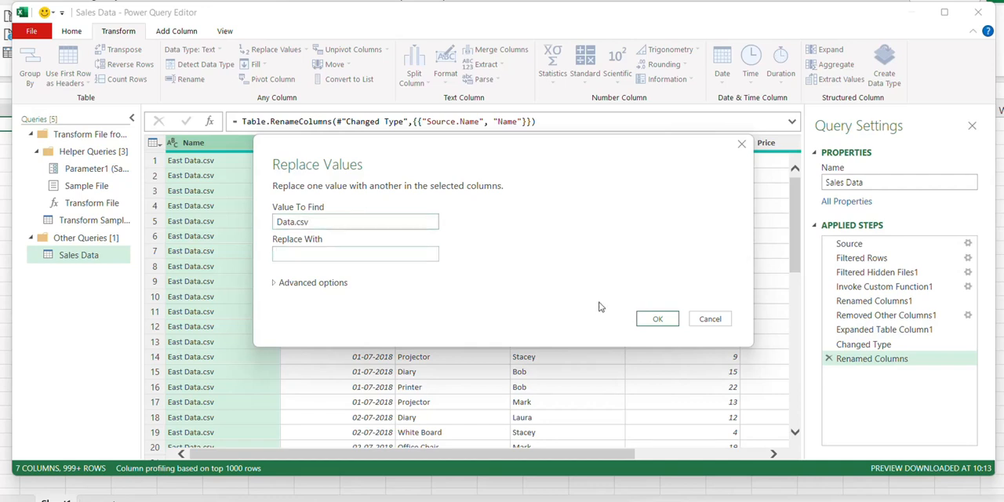
pyautogui.click(654, 318)
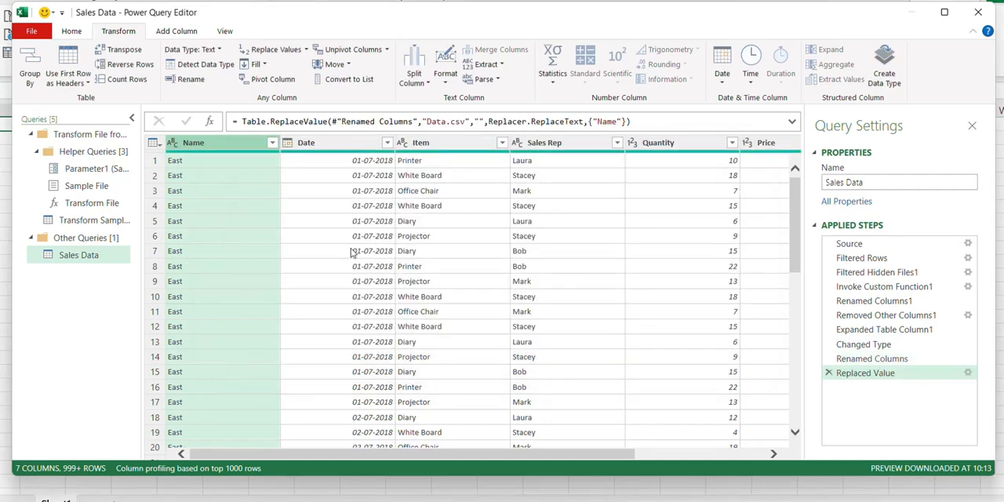
# Load the complete value list in the Name column's filter and apply it with all values selected
pyautogui.click(272, 143)
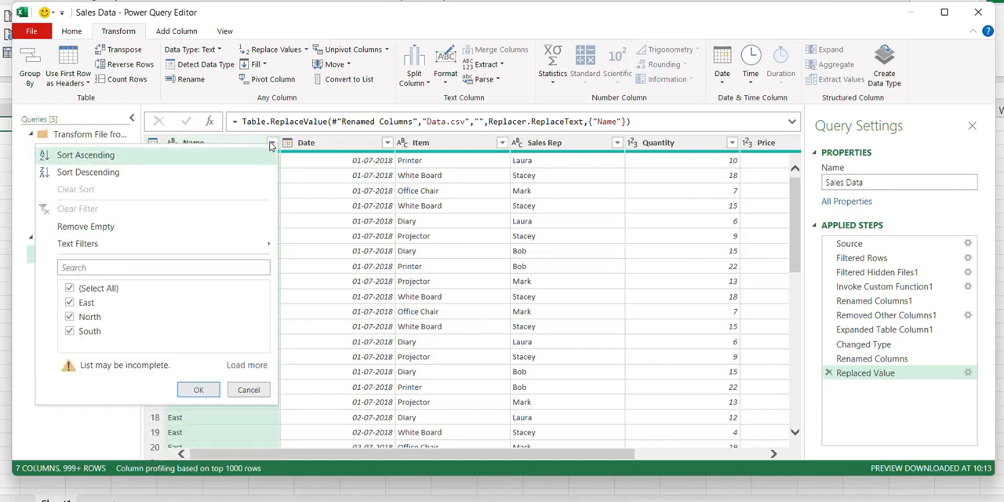
pyautogui.click(238, 365)
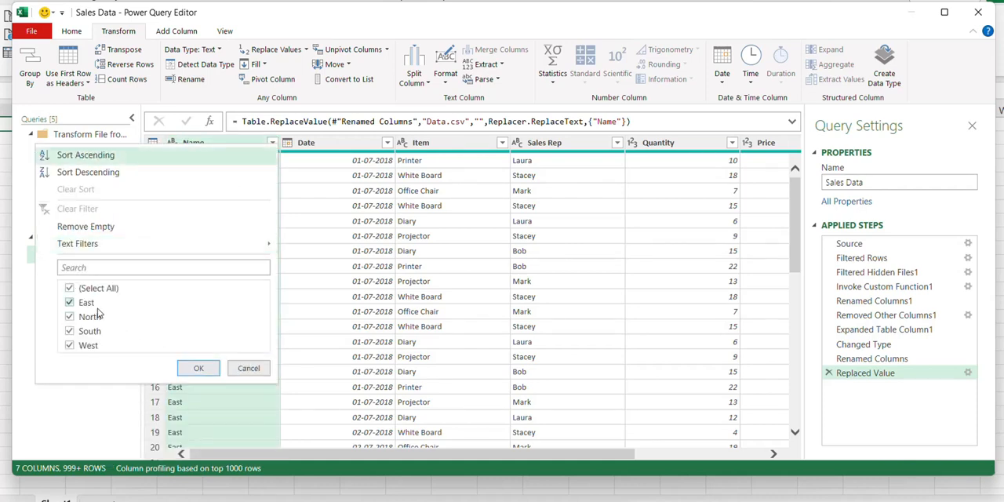
pyautogui.click(198, 367)
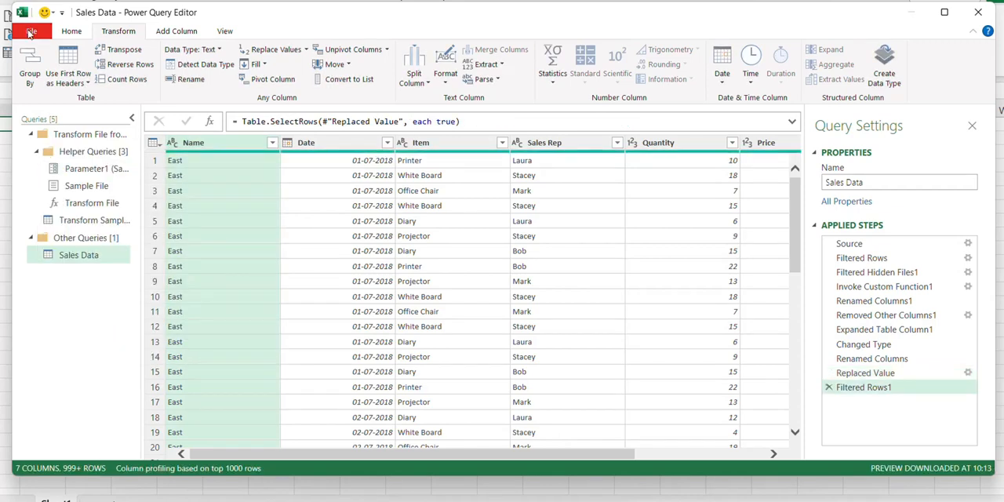
# Close the query editor and load the Sales Data query to a worksheet, checking the Name column's filter values and the query's loaded row count
pyautogui.click(32, 31)
pyautogui.click(67, 56)
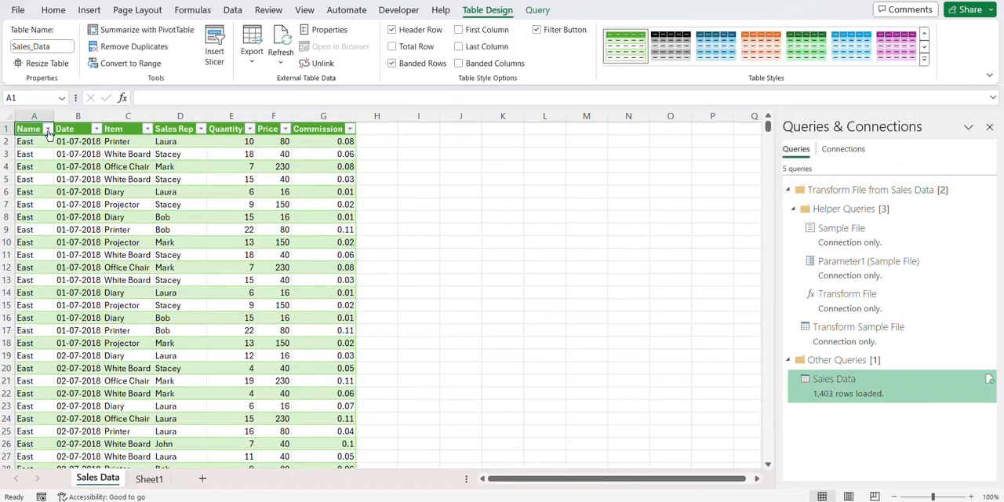
pyautogui.click(48, 132)
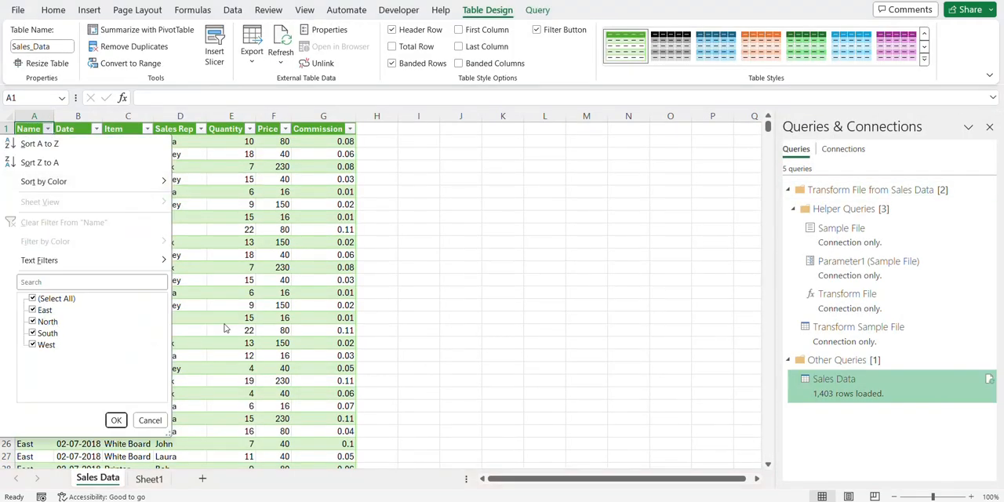
pyautogui.click(148, 419)
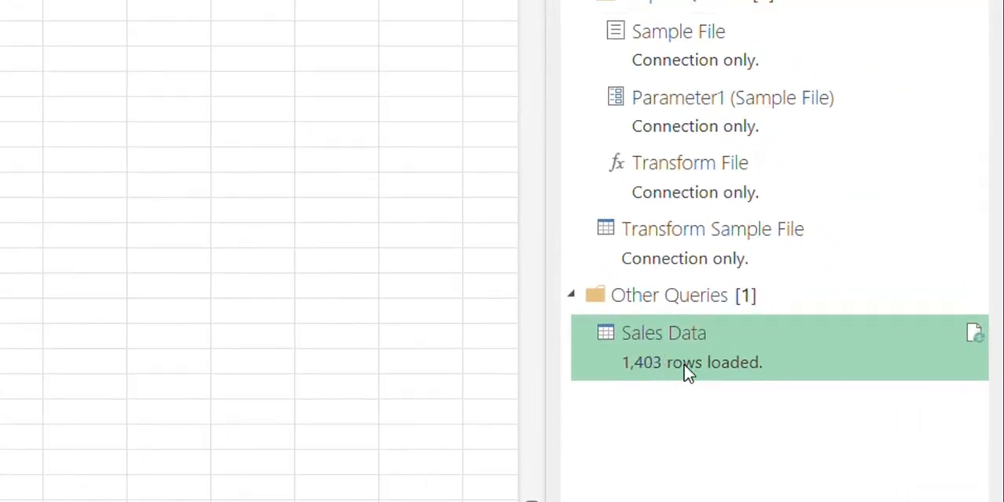
pyautogui.moveTo(620, 371)
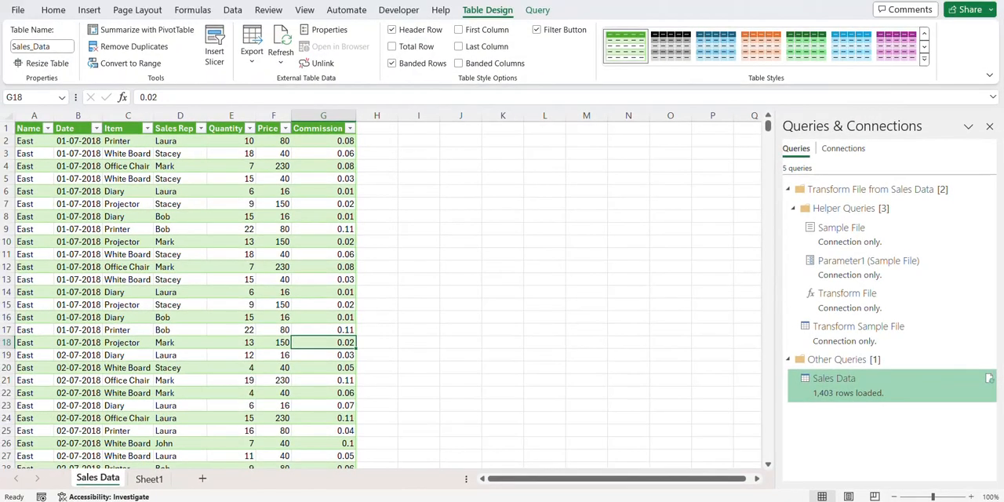
# Switch to File Explorer and move Mid-West Data.csv from the PQ folder into the Sales Data folder
pyautogui.hotkey('alt', 'Tab')
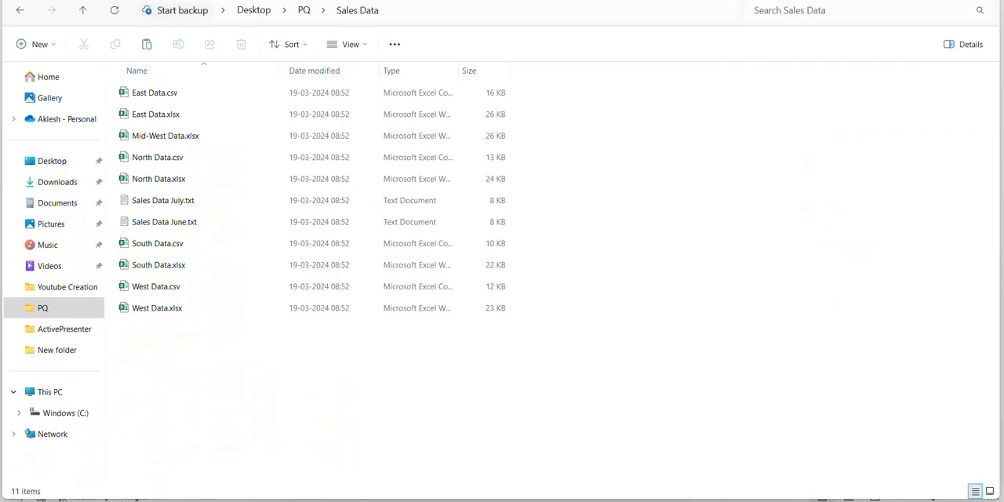
pyautogui.click(303, 11)
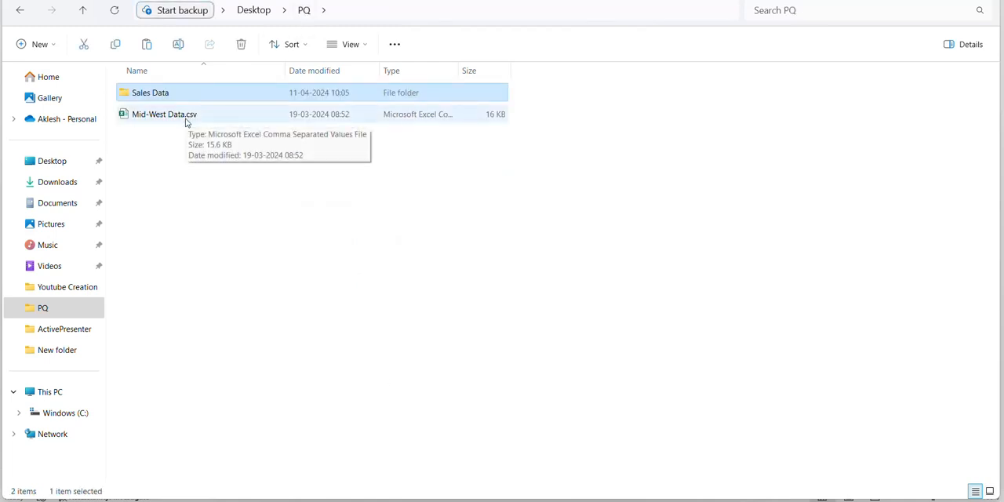
pyautogui.moveTo(193, 121); pyautogui.dragTo(189, 97)
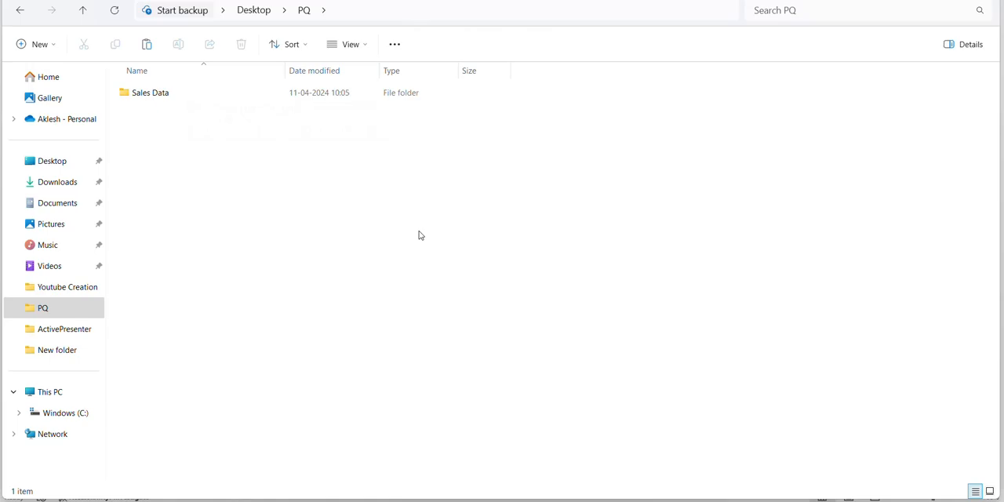
# Switch back to Excel, refresh the Sales Data query and check the values listed in the Name column's filter, keeping all selected
pyautogui.hotkey('alt', 'Tab')
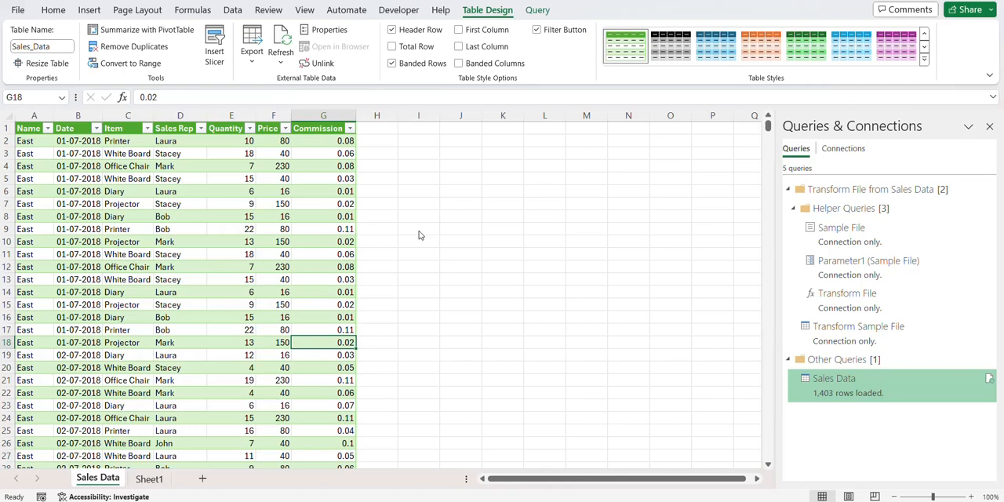
pyautogui.click(812, 394)
pyautogui.rightClick(811, 394)
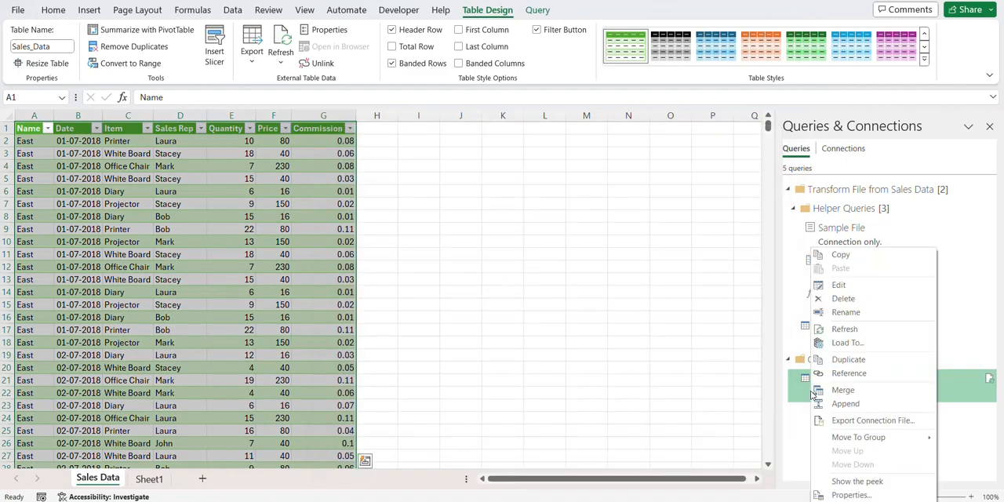
pyautogui.click(841, 329)
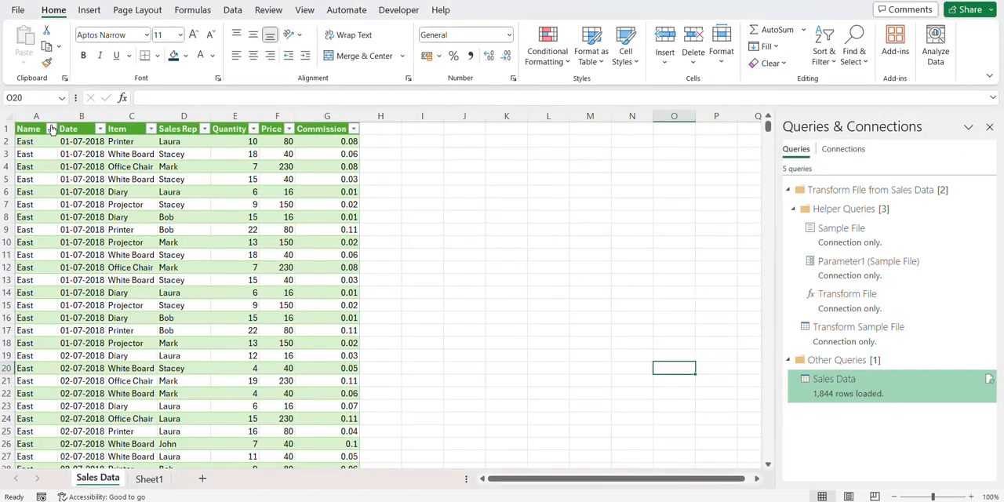
pyautogui.click(51, 129)
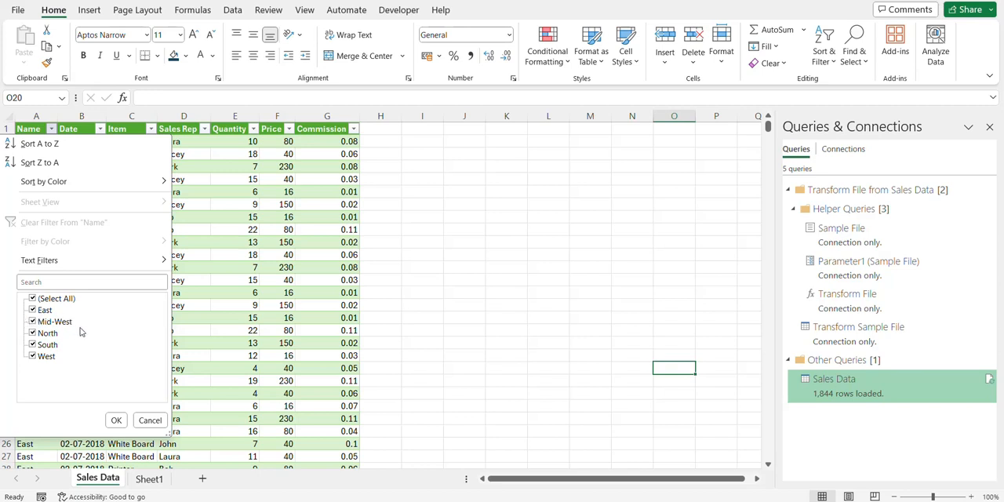
pyautogui.click(116, 419)
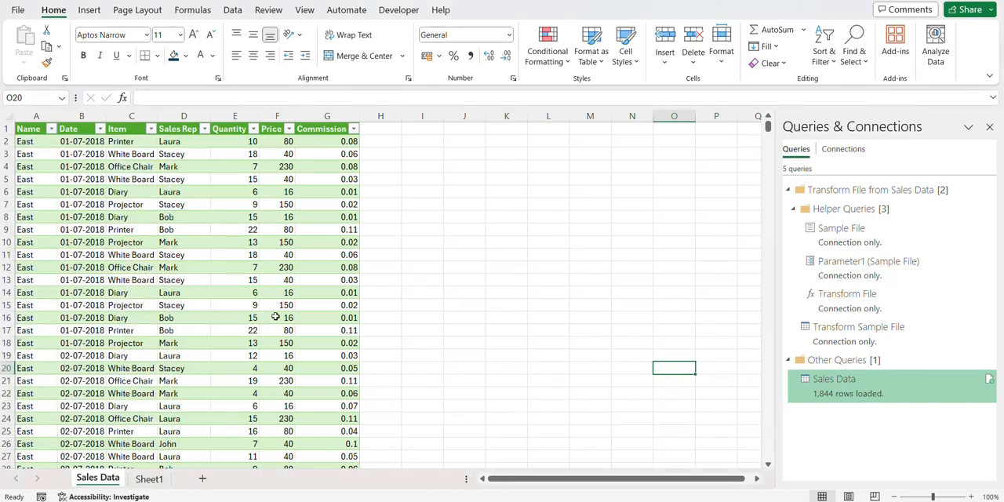